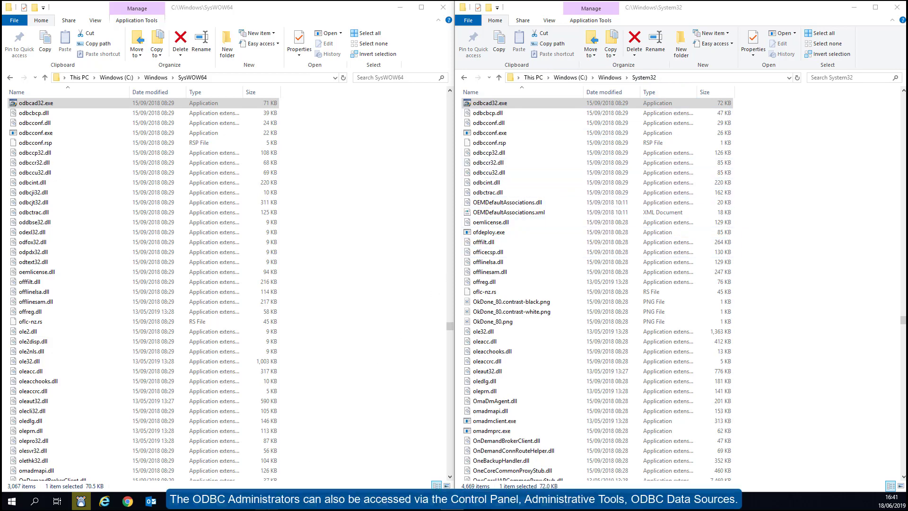
# Step: Open Administrative Tools from Control Panel, then launch ODBC Data Sources (64-bit) via Start search
pyautogui.click(151, 501)
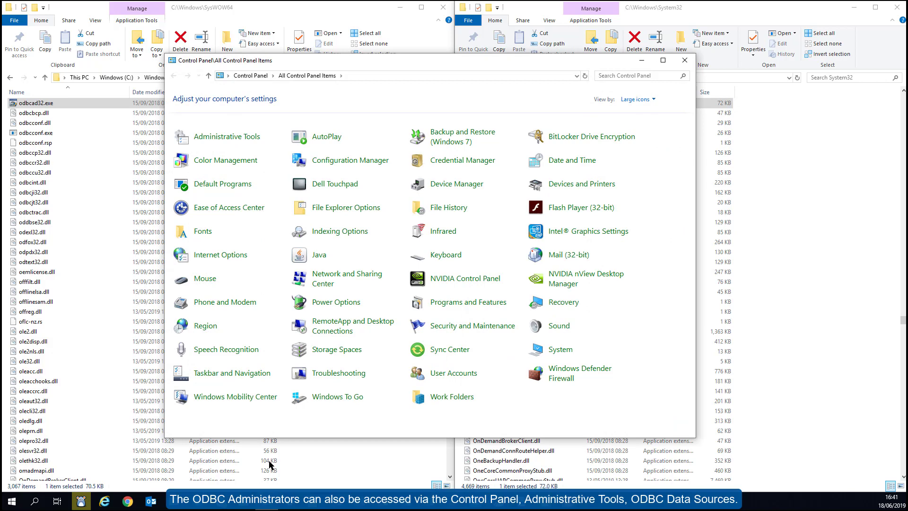
pyautogui.doubleClick(213, 137)
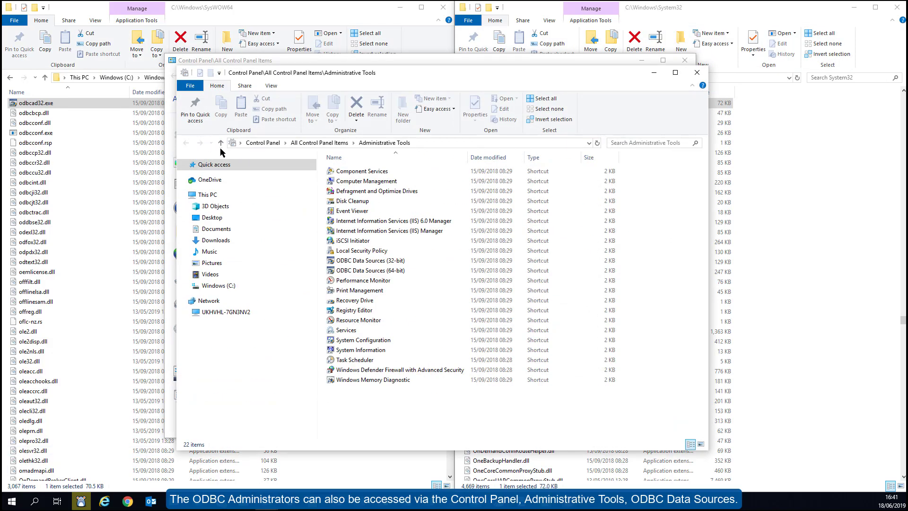
pyautogui.click(369, 270)
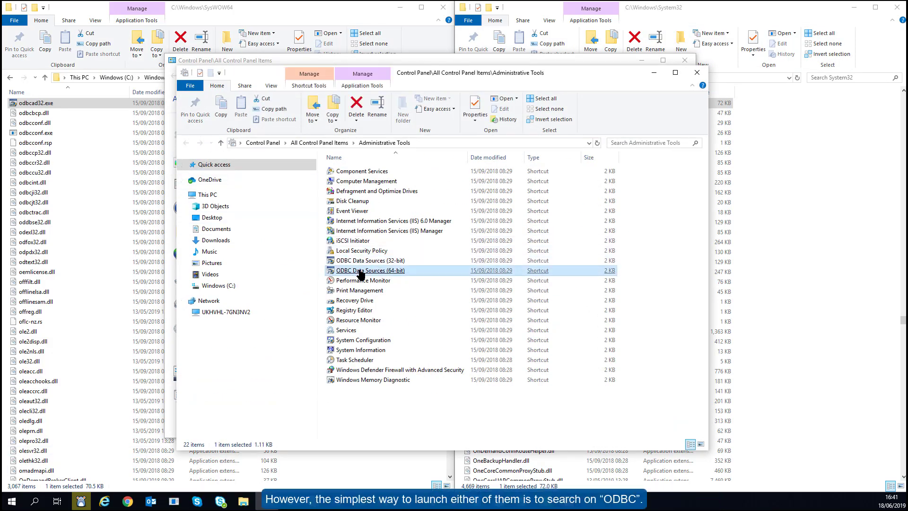
pyautogui.click(34, 502)
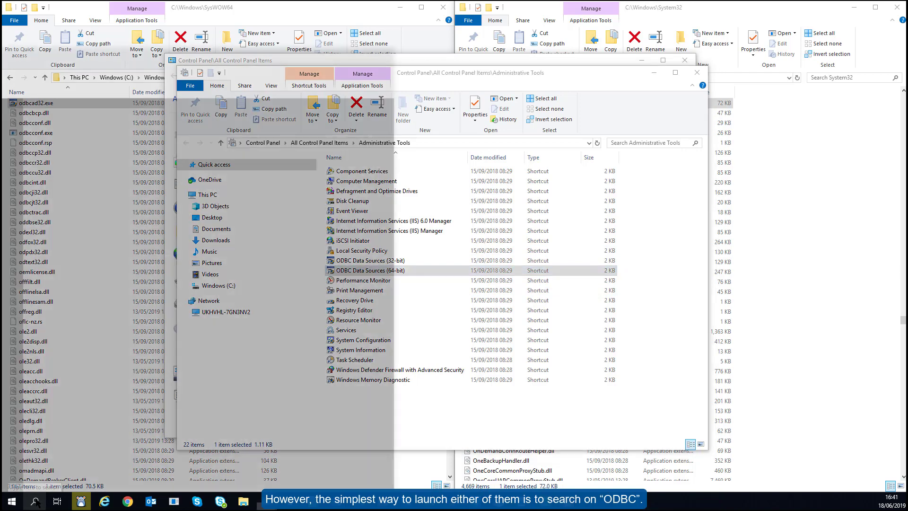
pyautogui.write('odbc')
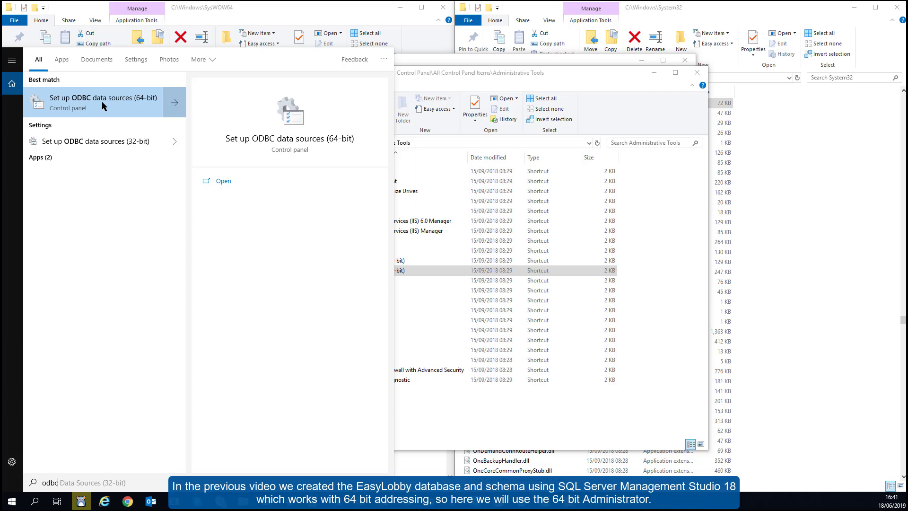
pyautogui.click(102, 104)
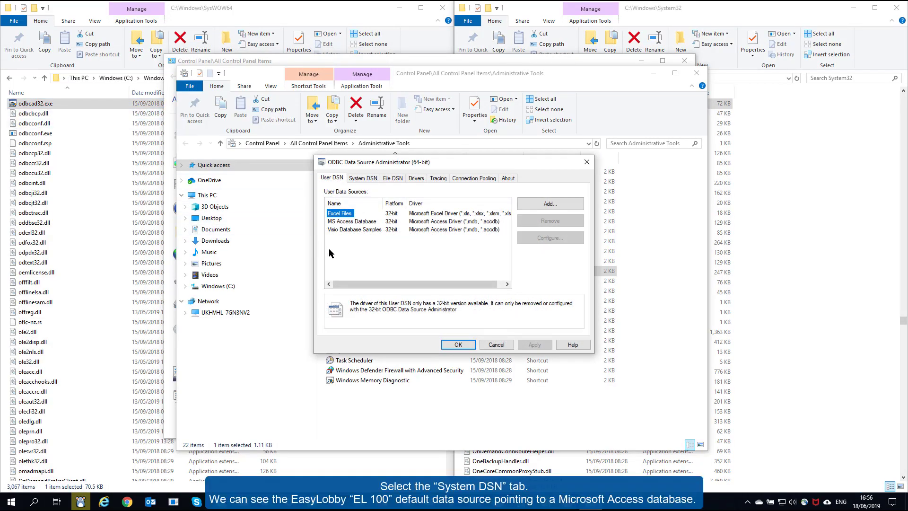
# Step: Show the System DSN list, where EasyLobby10 and EL100 appear
pyautogui.click(363, 178)
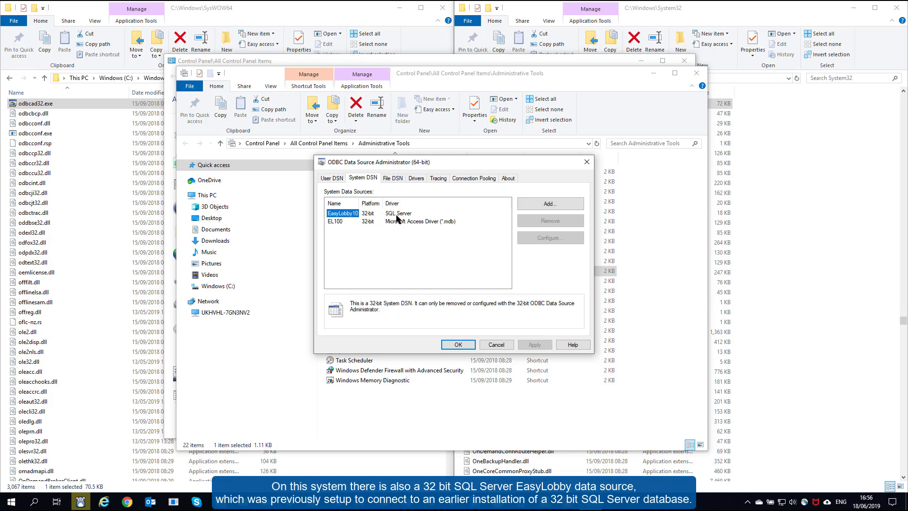
# Step: Add a SQL Server data source named EasyLobby10, then bring up SQL Server Management Studio
pyautogui.click(529, 205)
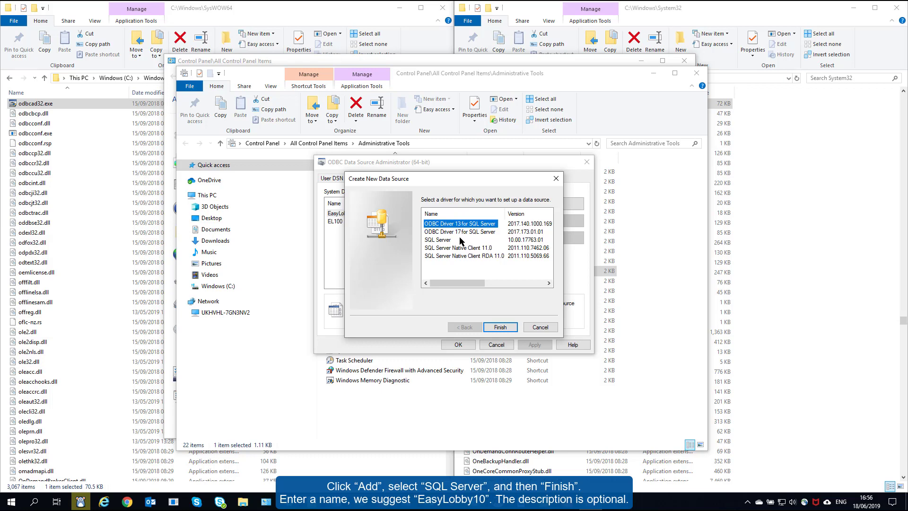
pyautogui.click(439, 240)
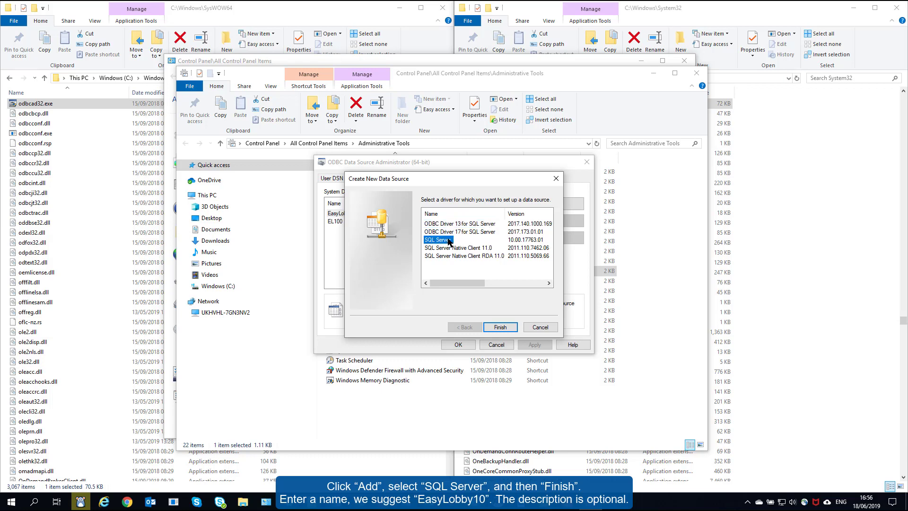
pyautogui.click(501, 327)
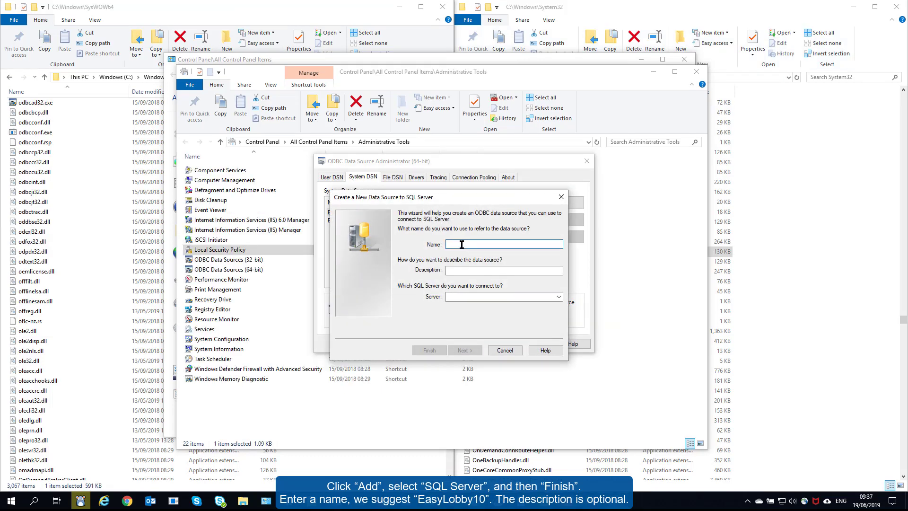
pyautogui.write('EasyLo')
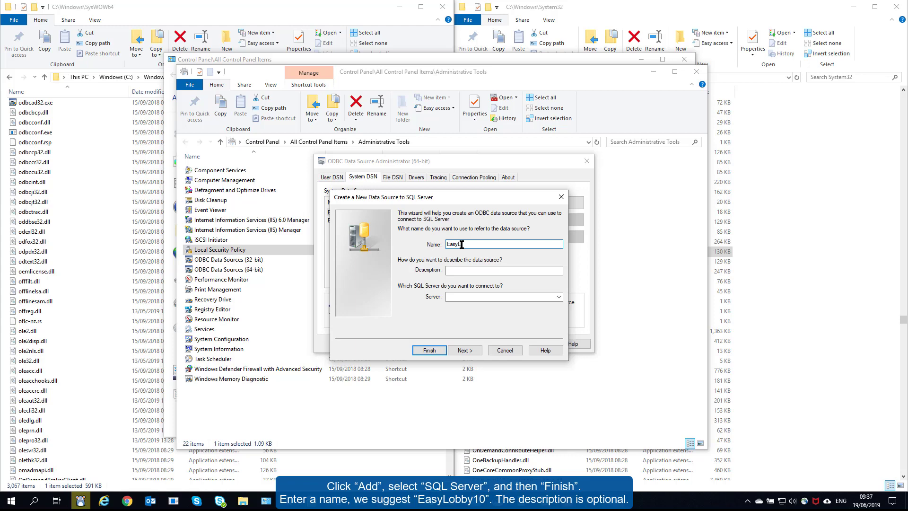
pyautogui.write('bby1')
pyautogui.write('0')
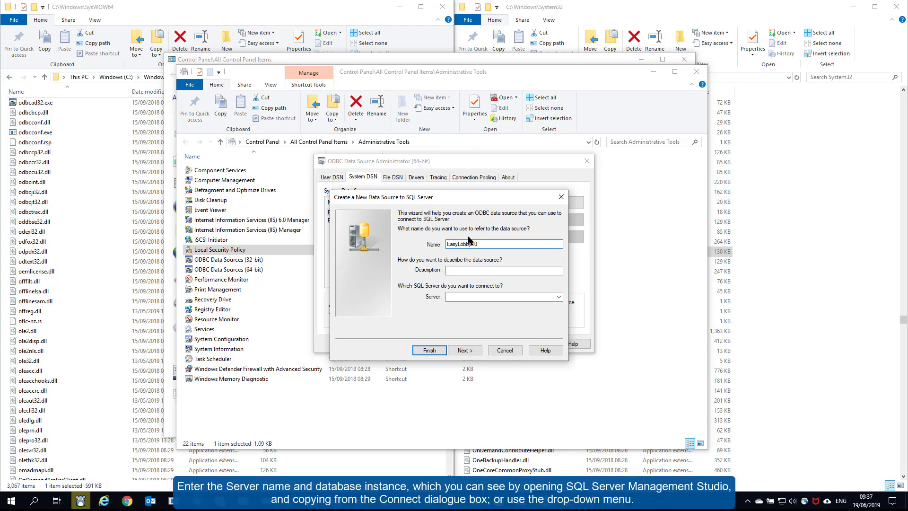
pyautogui.click(483, 295)
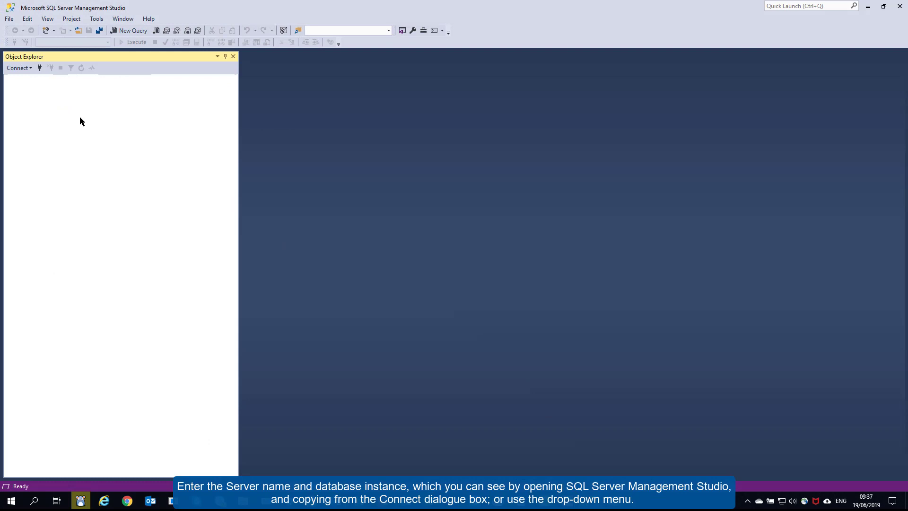
# Step: Copy the SQLEXPRESS server instance name from Management Studio's Connect to Server dialog
pyautogui.click(40, 68)
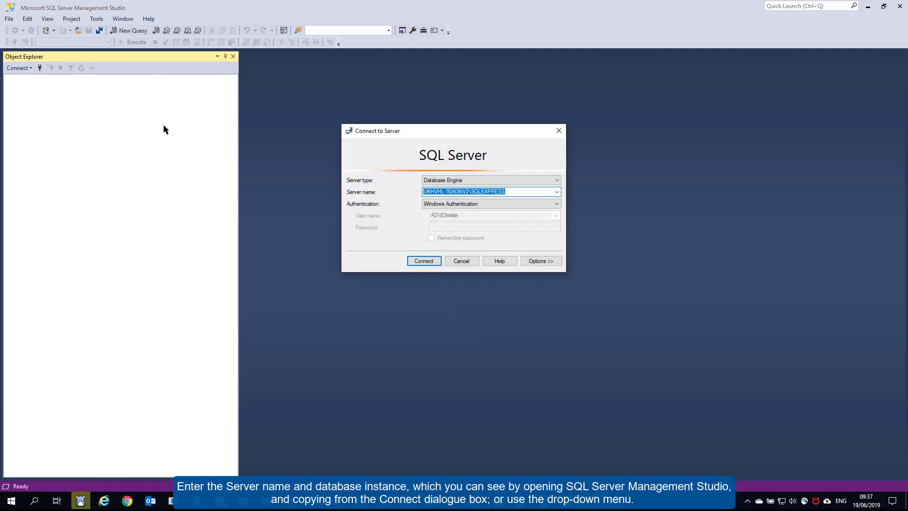
pyautogui.click(558, 191)
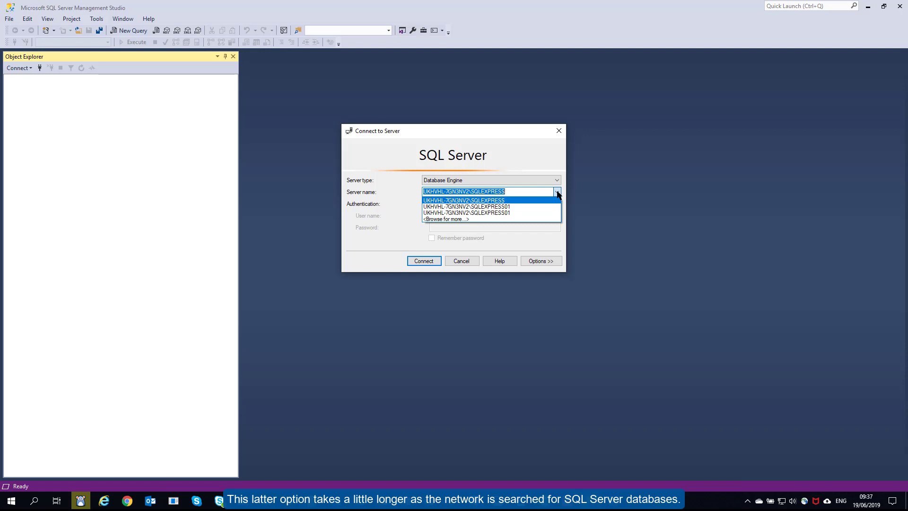
pyautogui.click(558, 194)
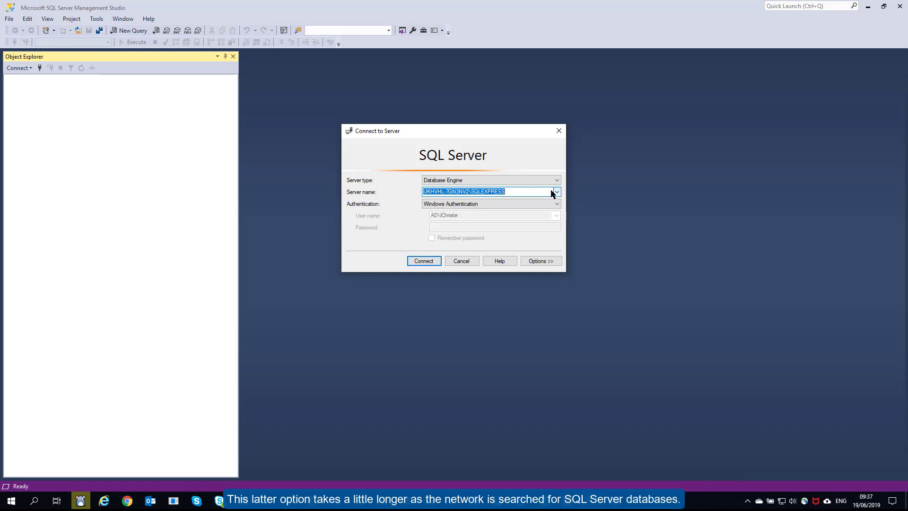
pyautogui.rightClick(524, 191)
pyautogui.click(548, 225)
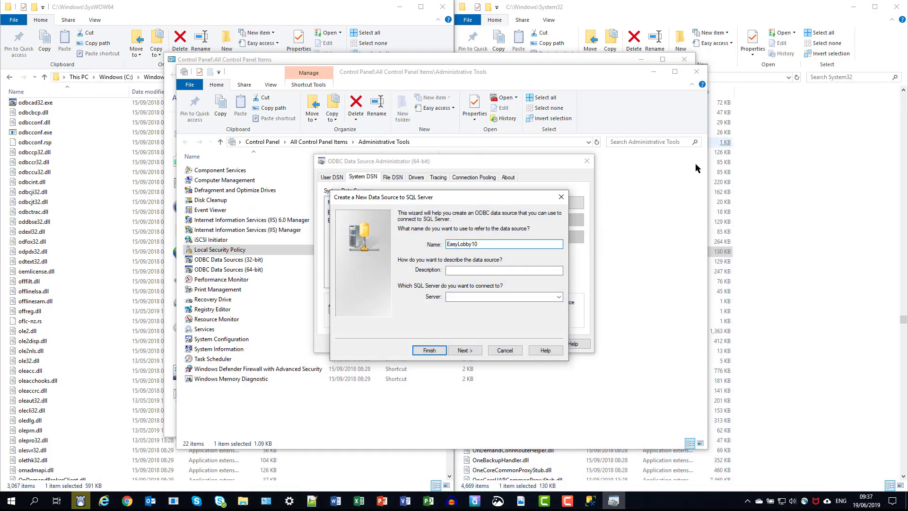
# Step: Paste the copied SQLEXPRESS instance name as the EasyLobby10 data source's server
pyautogui.rightClick(463, 296)
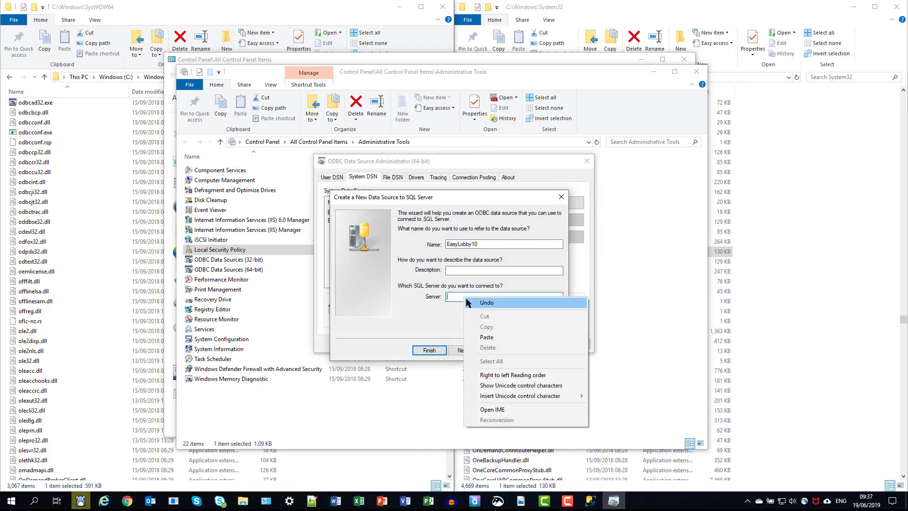
pyautogui.click(488, 339)
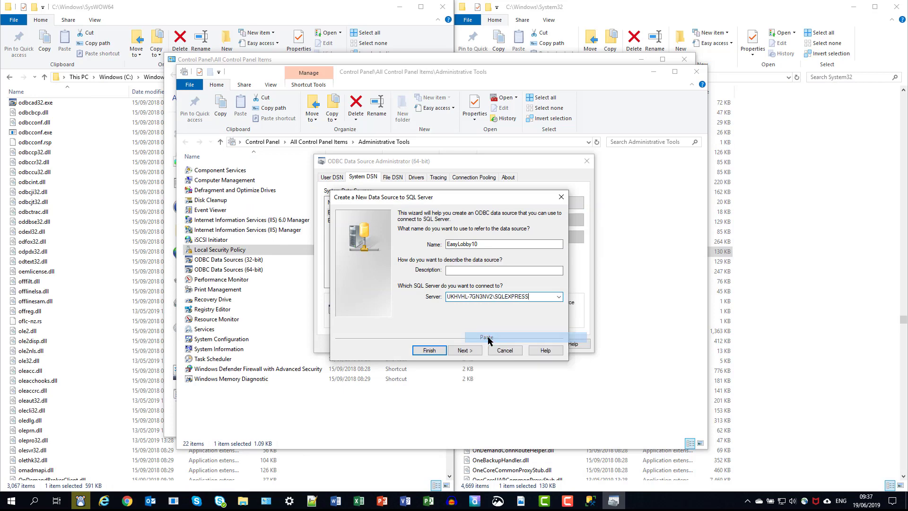
pyautogui.click(466, 351)
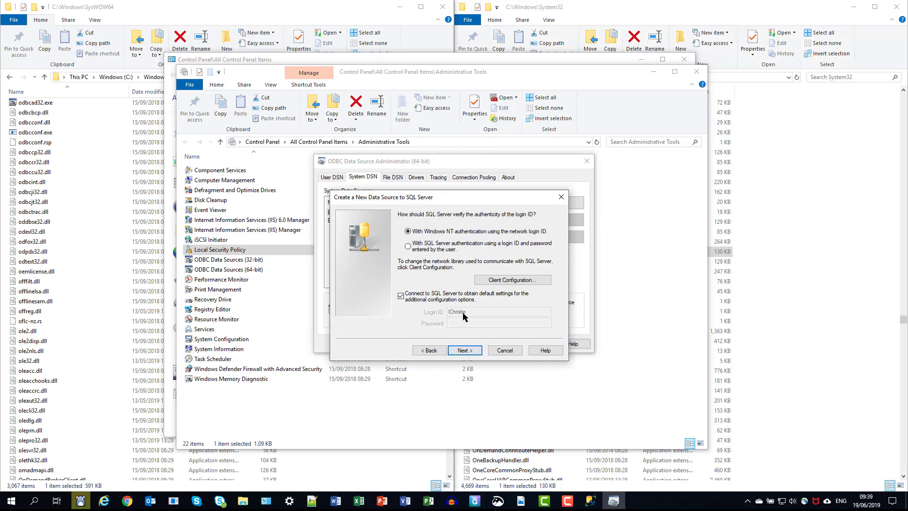
# Step: Use SQL Server authentication with login ID easyuser10 and its password
pyautogui.click(408, 246)
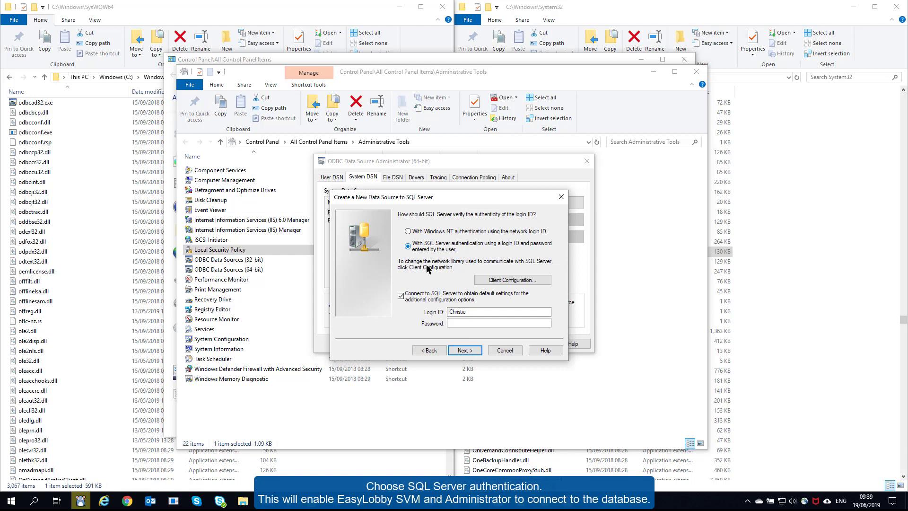
pyautogui.moveTo(482, 312); pyautogui.dragTo(443, 311)
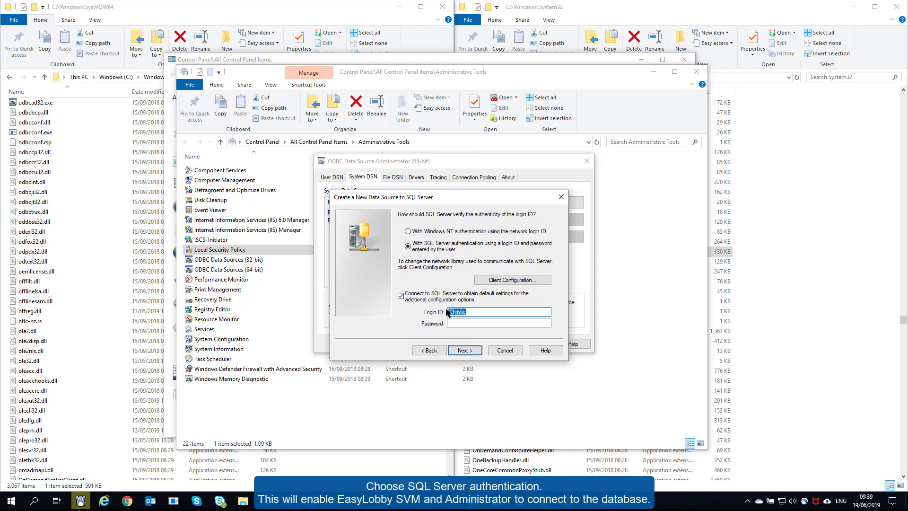
pyautogui.write('syus')
pyautogui.write('er10')
pyautogui.click(457, 323)
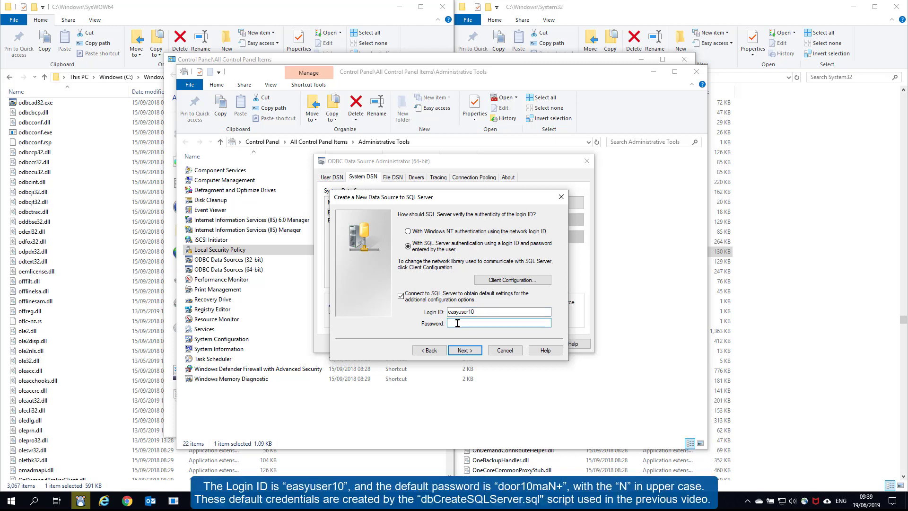
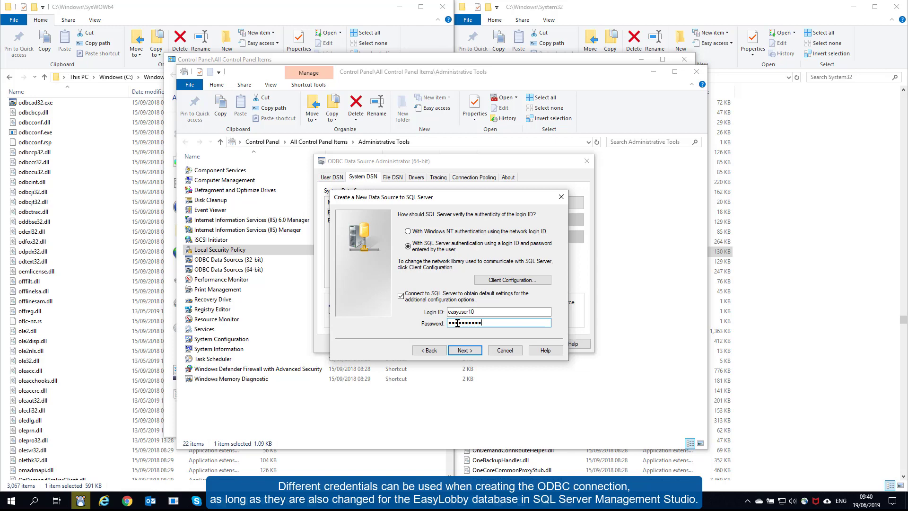
pyautogui.click(460, 353)
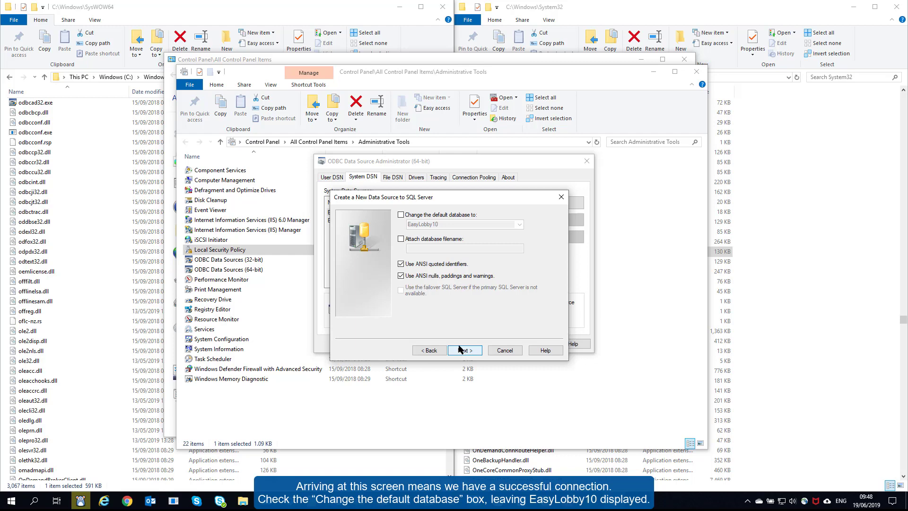
# Step: Make EasyLobby10 the default database and accept the setup summary
pyautogui.click(402, 215)
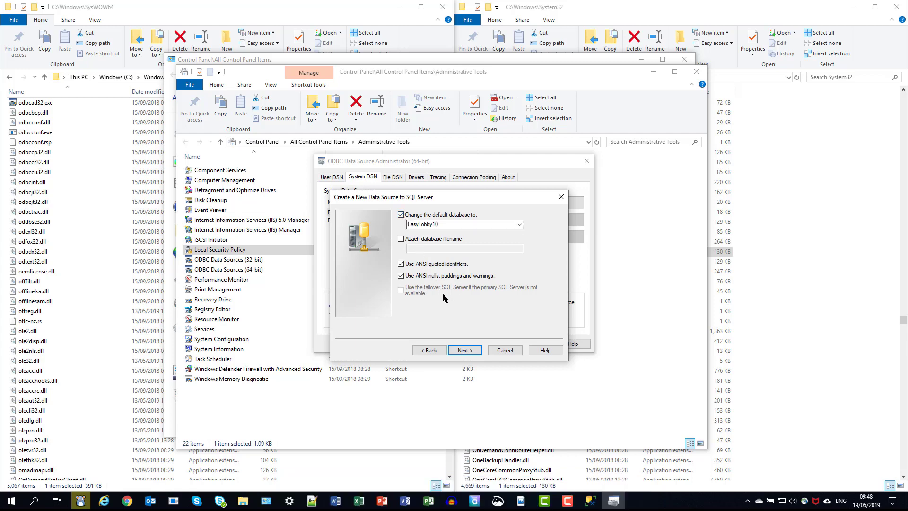
pyautogui.click(463, 350)
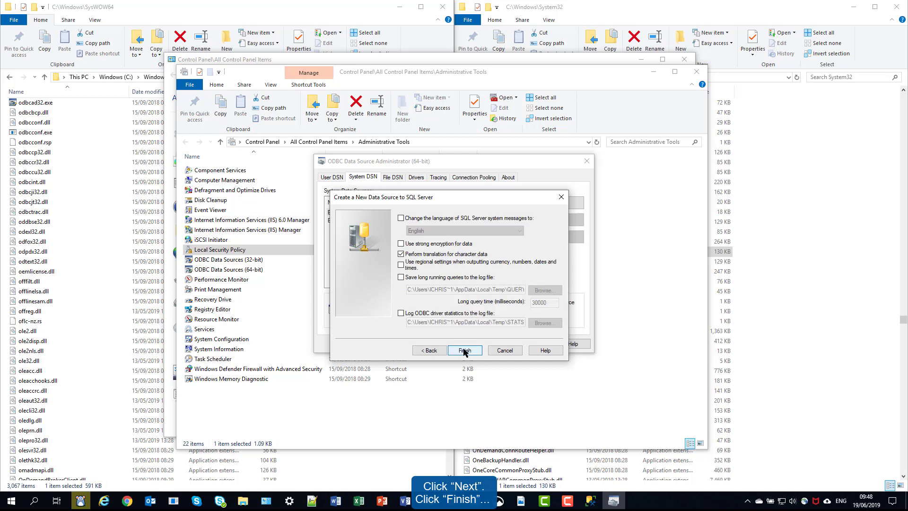
pyautogui.click(464, 351)
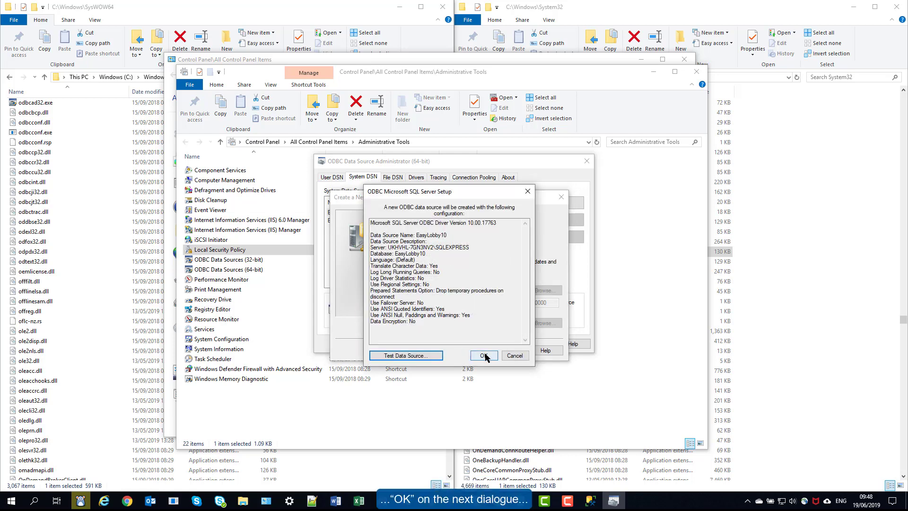
pyautogui.click(486, 356)
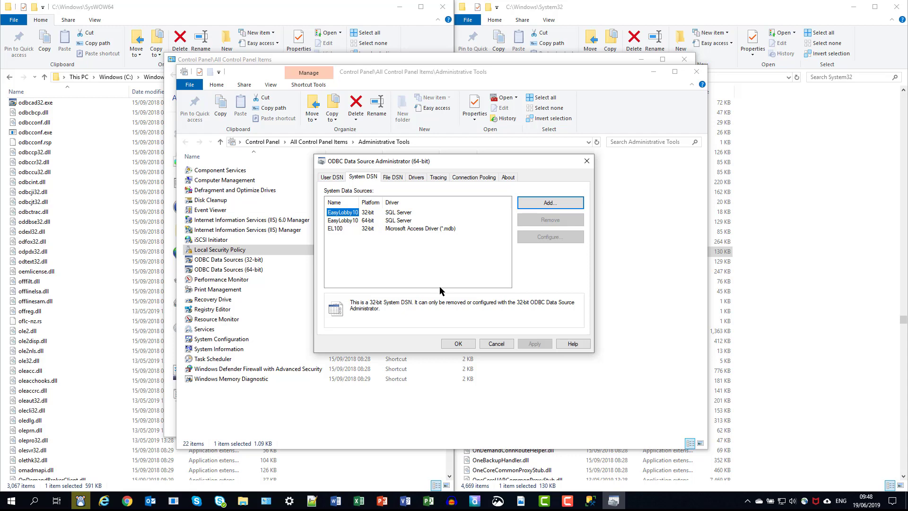
# Step: Close the ODBC Administrator, Administrative Tools, Control Panel and System32 windows
pyautogui.click(459, 344)
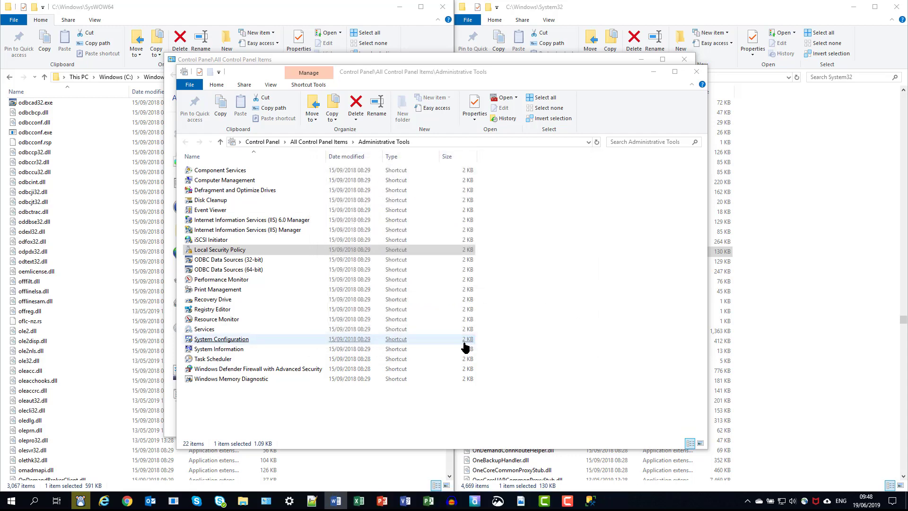
pyautogui.click(466, 347)
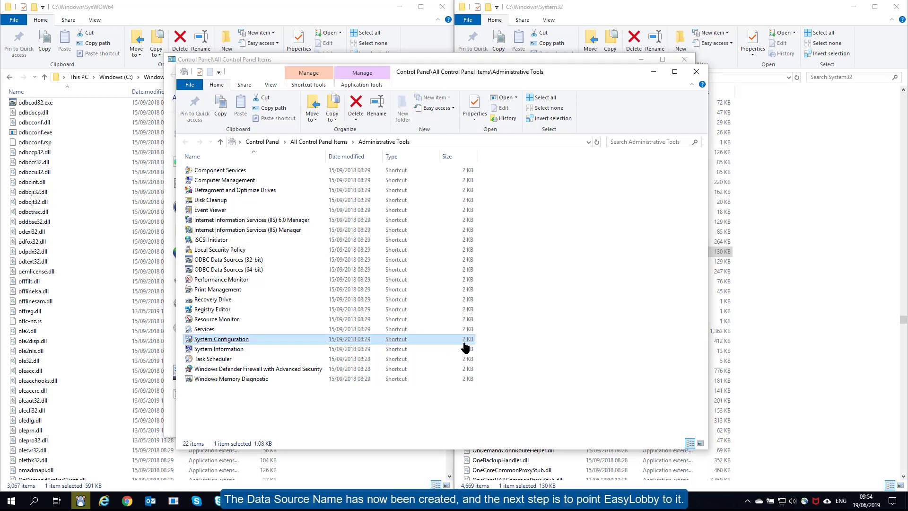
pyautogui.click(697, 72)
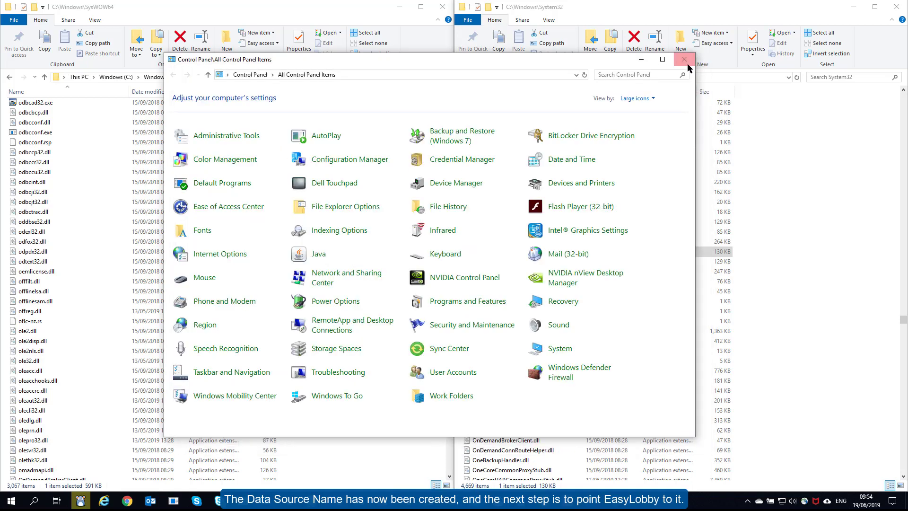
pyautogui.click(685, 61)
pyautogui.click(896, 6)
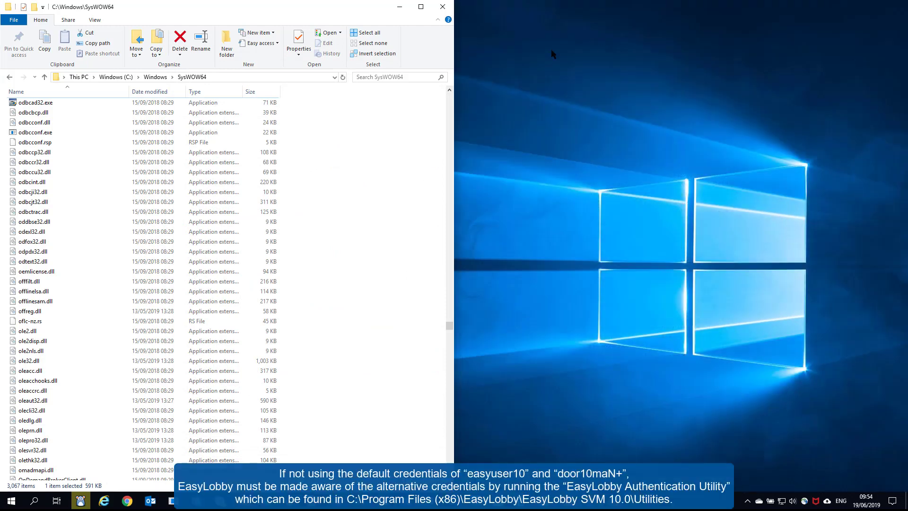
# Step: Maximize SysWOW64 and browse to C:\Program Files (x86)\EasyLobby\EasyLobby SVM 10.0\Utilities
pyautogui.click(421, 9)
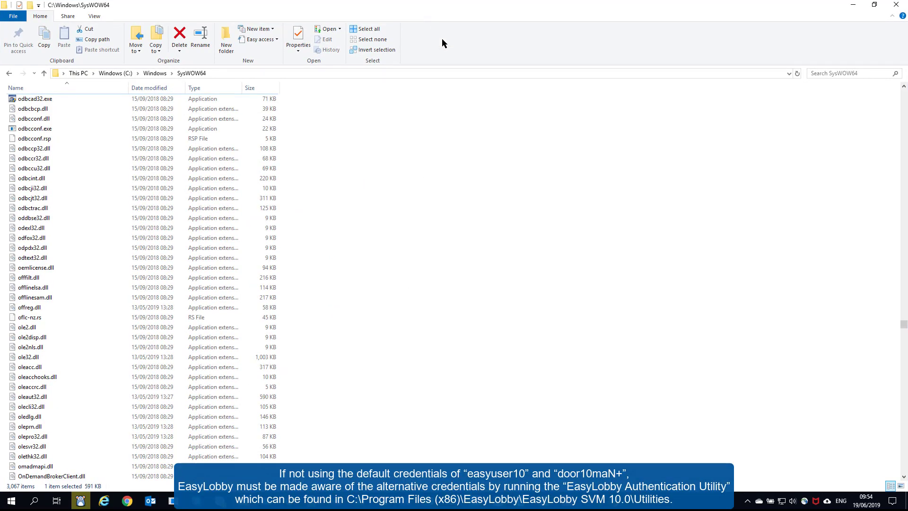
pyautogui.click(113, 74)
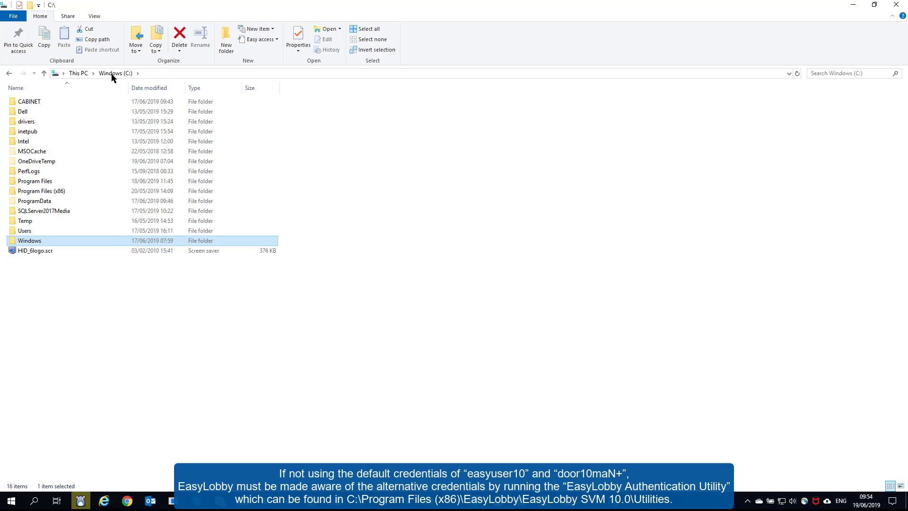
pyautogui.doubleClick(51, 192)
pyautogui.click(51, 192)
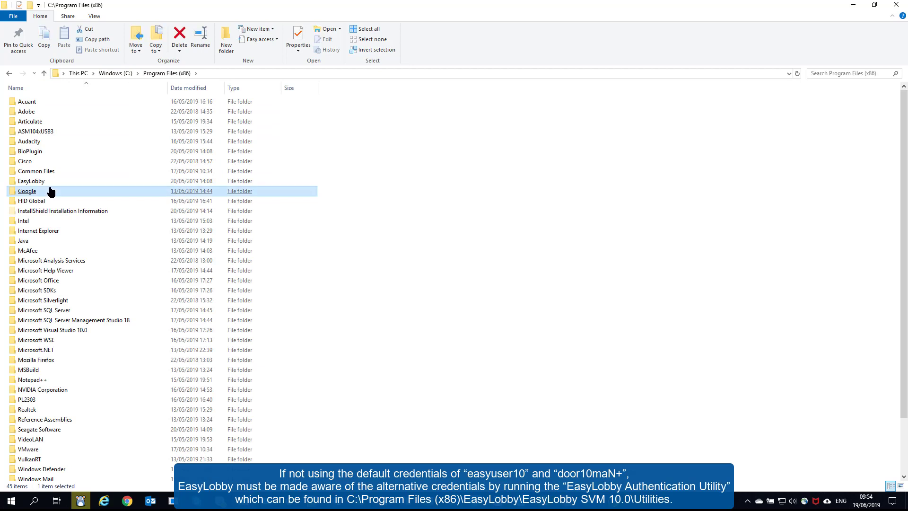
pyautogui.doubleClick(31, 182)
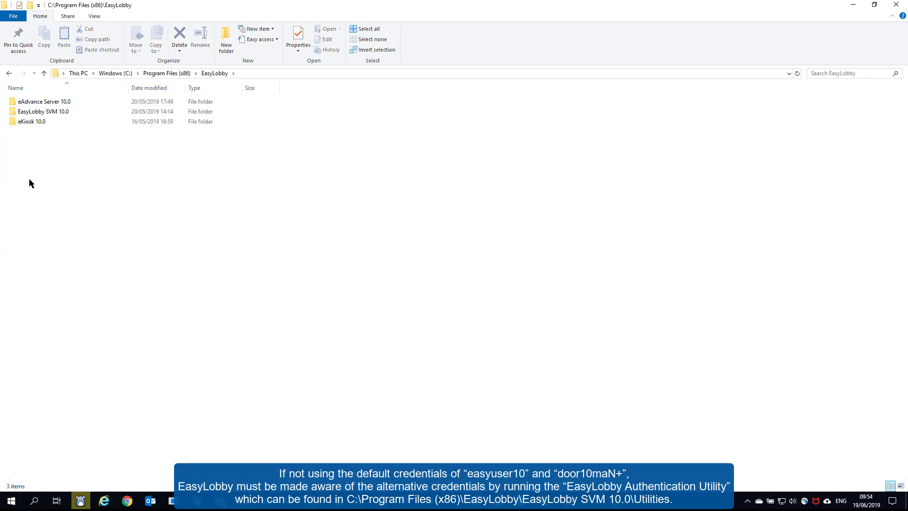
pyautogui.doubleClick(43, 112)
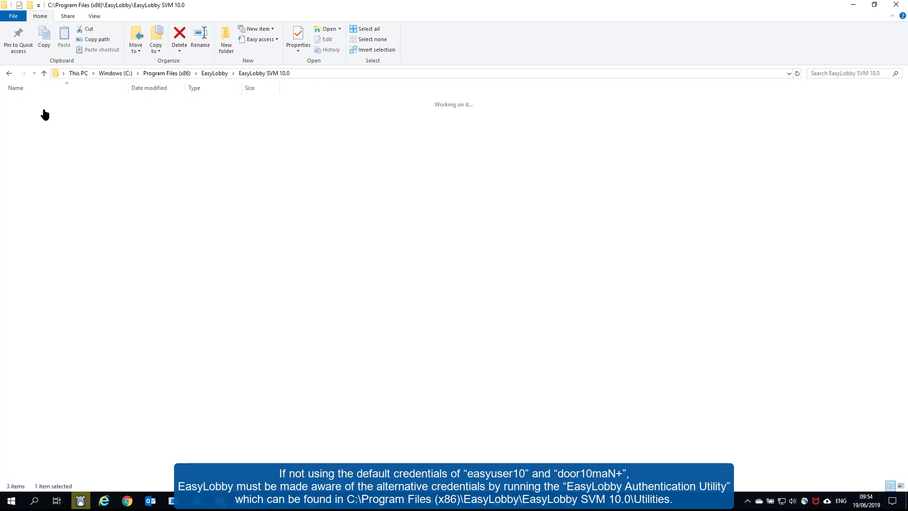
pyautogui.click(43, 112)
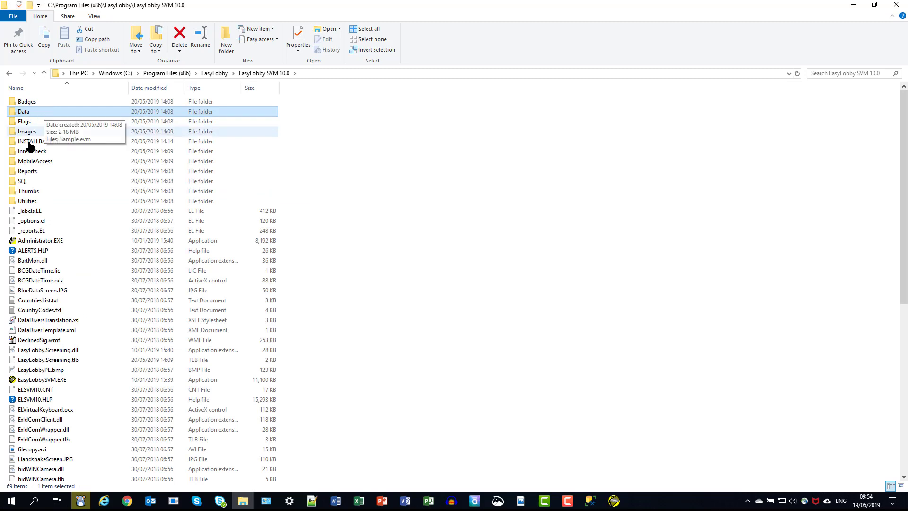
pyautogui.doubleClick(29, 201)
pyautogui.click(32, 201)
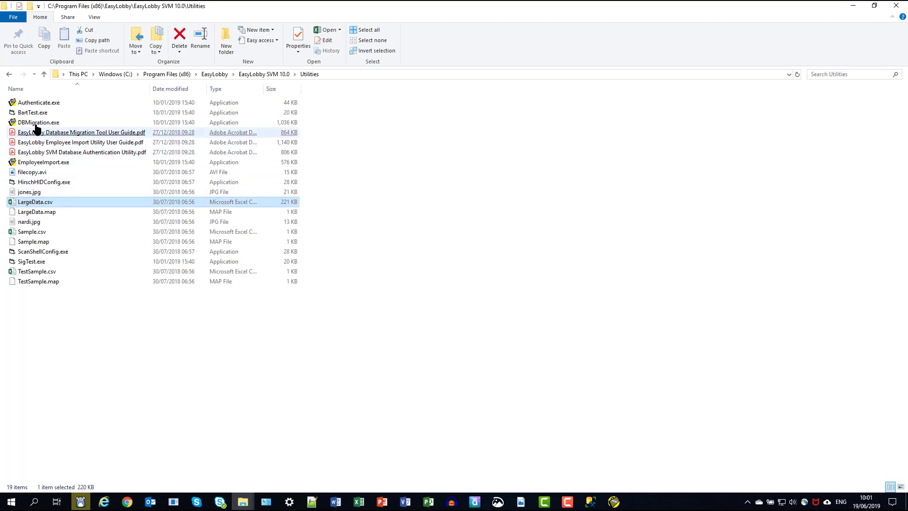
# Step: Run Authenticate.exe, view Alternate Authentication, and cancel without changes
pyautogui.doubleClick(38, 103)
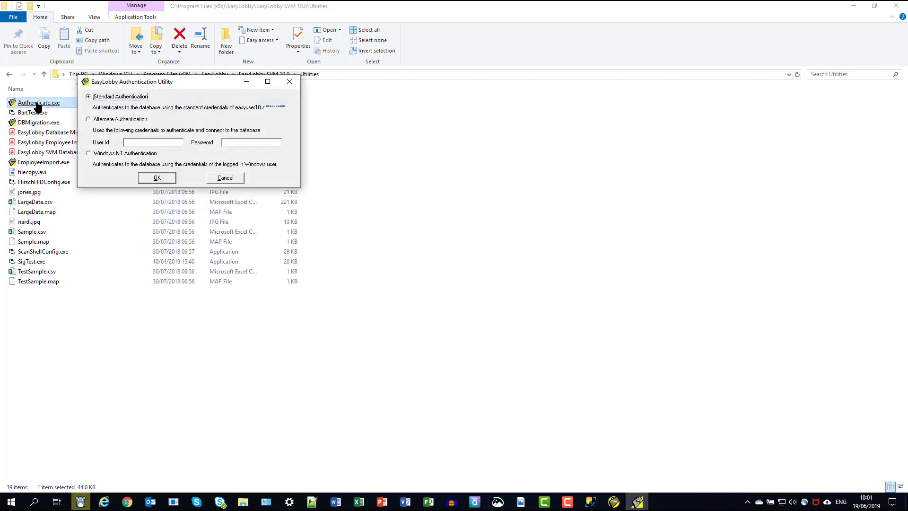
pyautogui.click(88, 120)
pyautogui.click(225, 178)
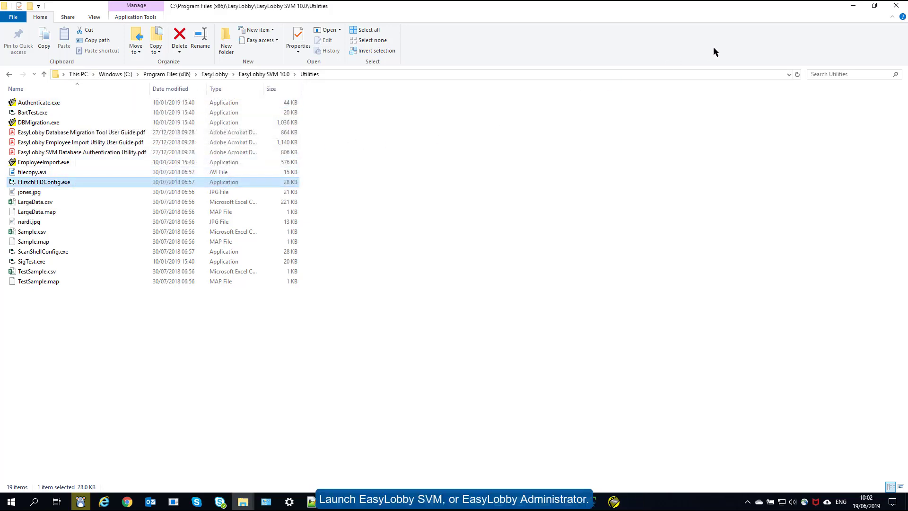
# Step: Close the Utilities folder window and launch EasyLobby SVM 10.0 from the taskbar
pyautogui.click(897, 8)
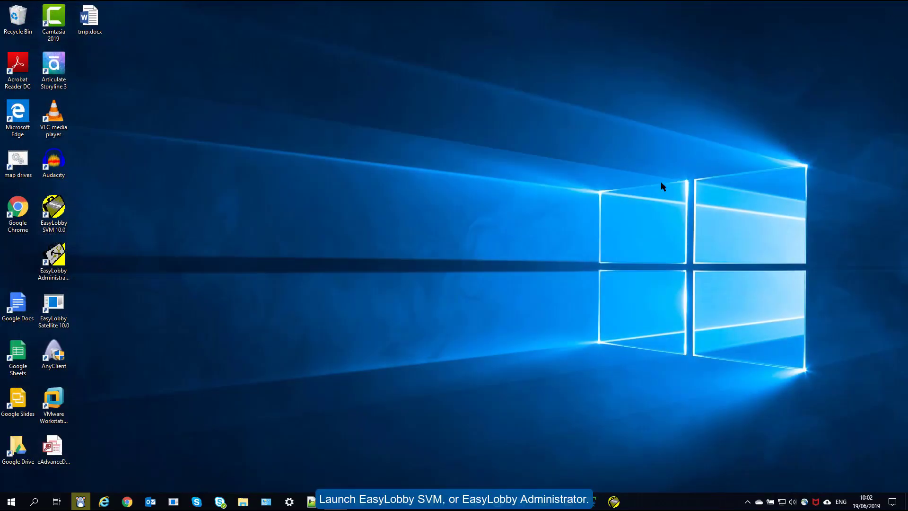
pyautogui.click(614, 501)
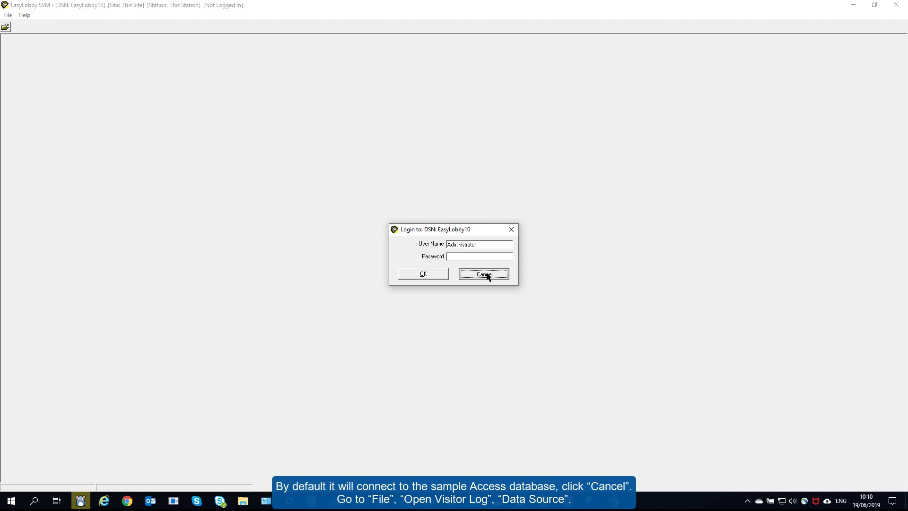
# Step: Cancel the login and choose EasyLobby10 (SQL Server) under File > Open Visitor Log > Data Source
pyautogui.click(483, 274)
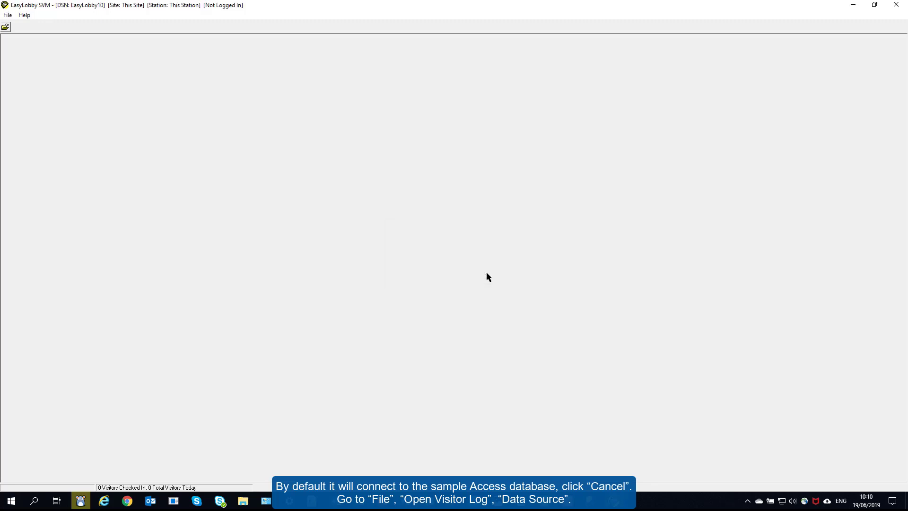
pyautogui.click(7, 15)
pyautogui.moveTo(38, 26)
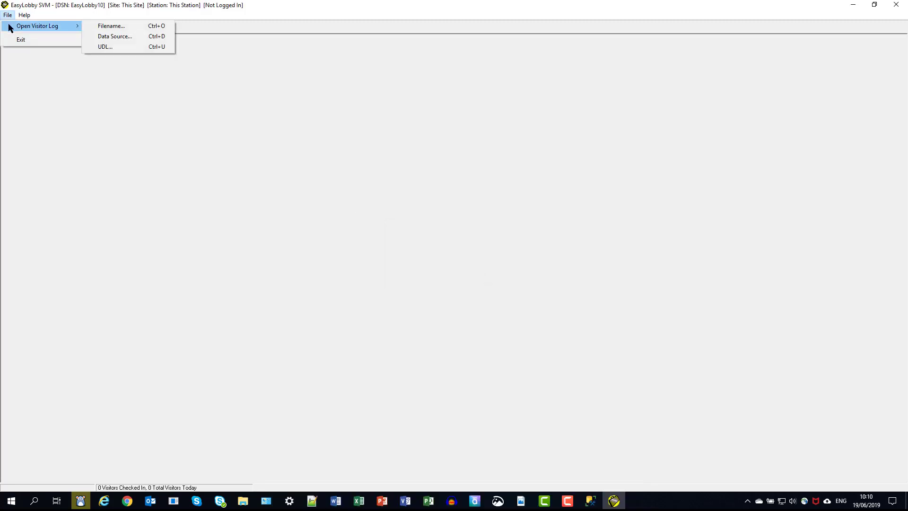
pyautogui.click(95, 38)
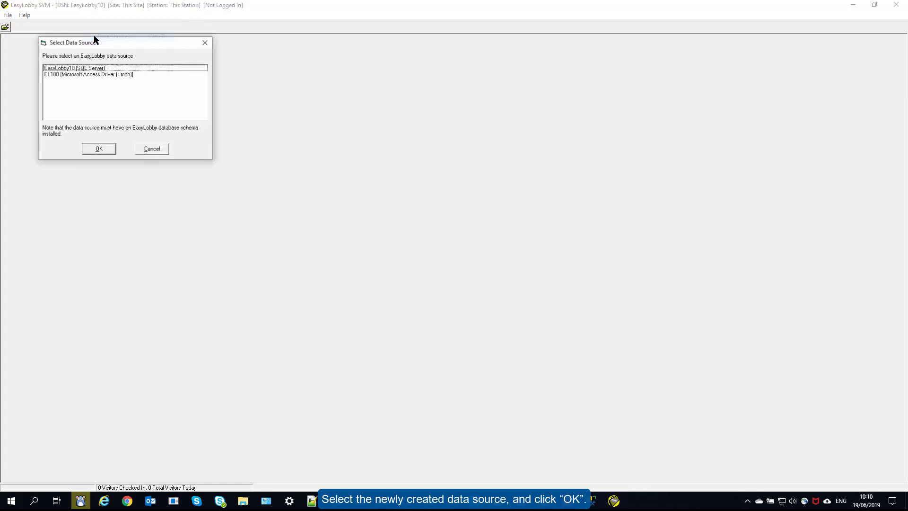
pyautogui.click(90, 68)
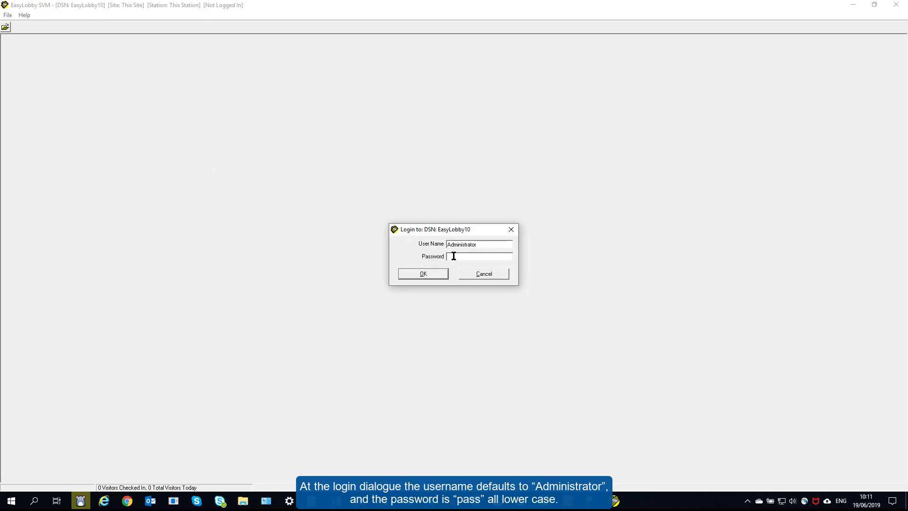
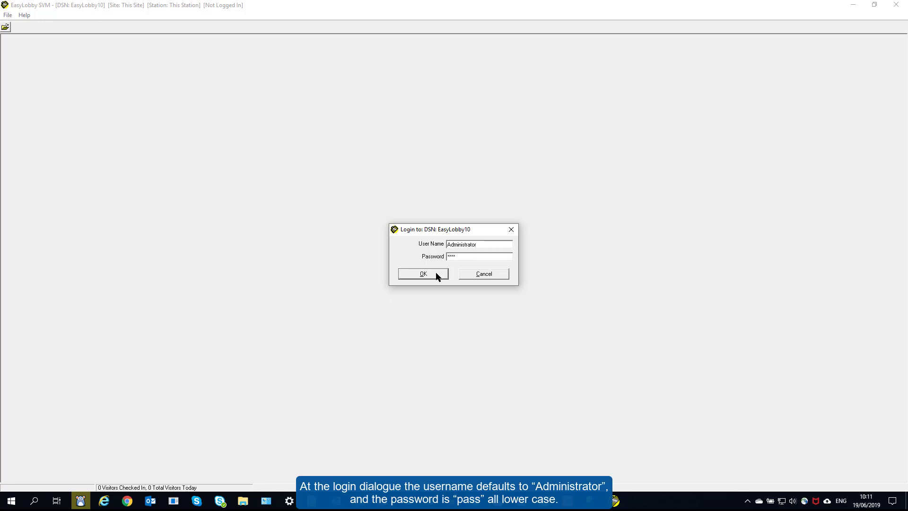